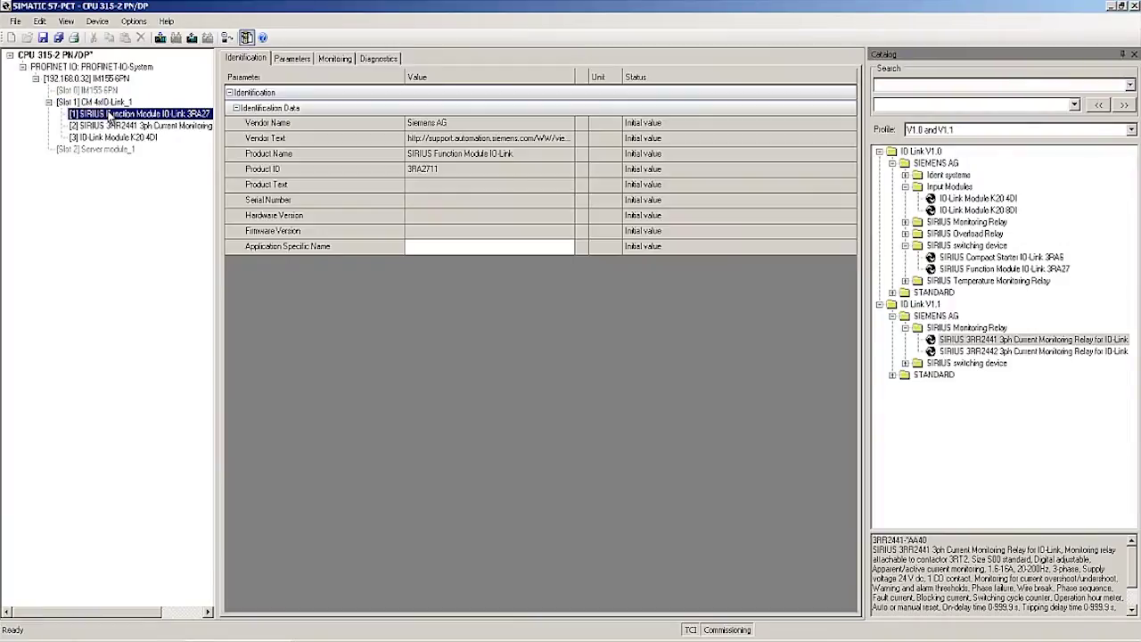
Make Starter 1 a reversing starter and enable Operation at Preset <> Actual Configuration.
left_click(289, 60)
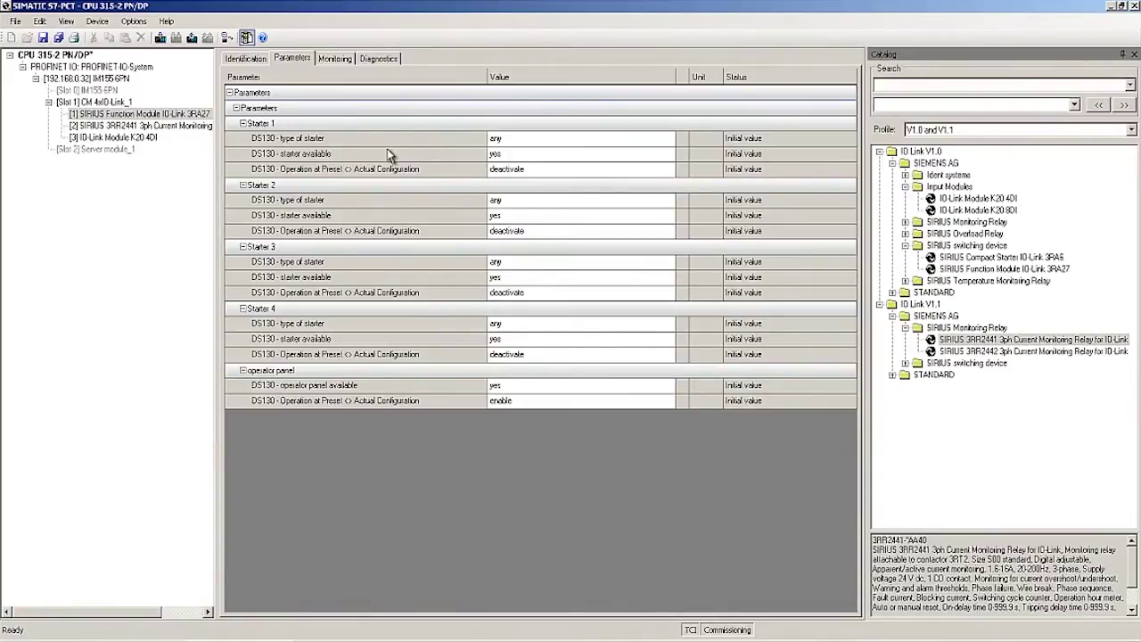
left_click(571, 140)
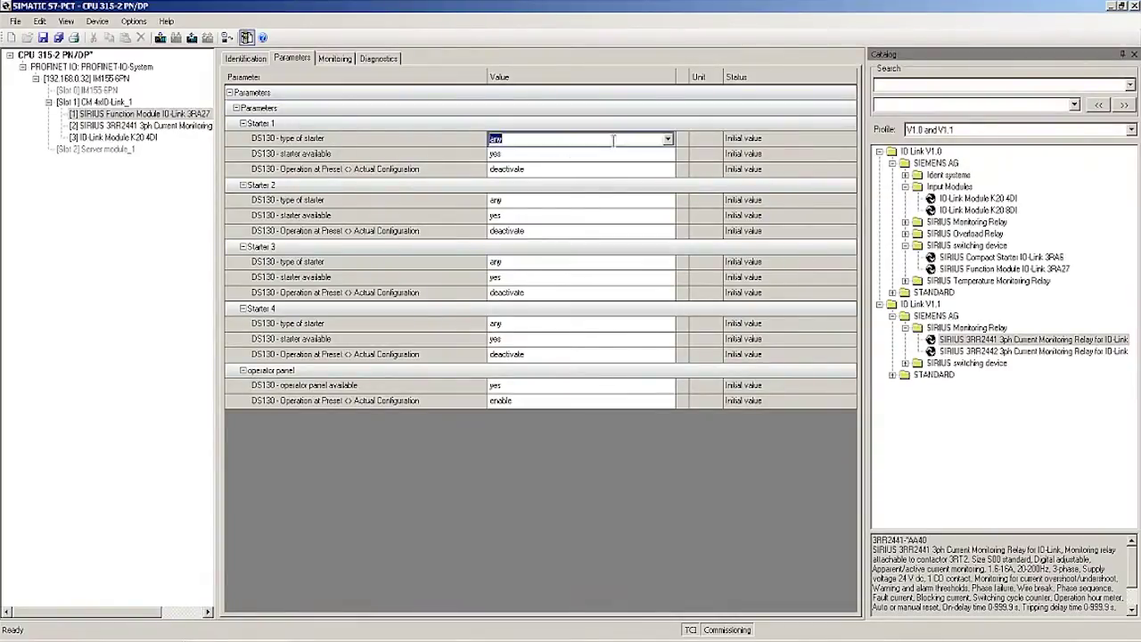
left_click(667, 140)
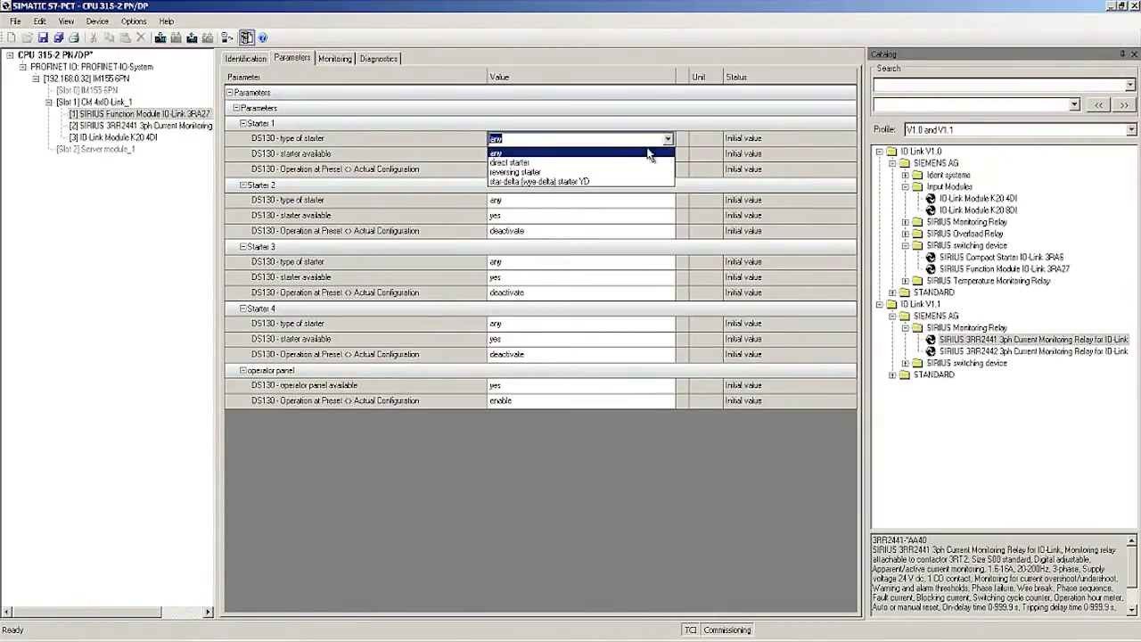
left_click(560, 172)
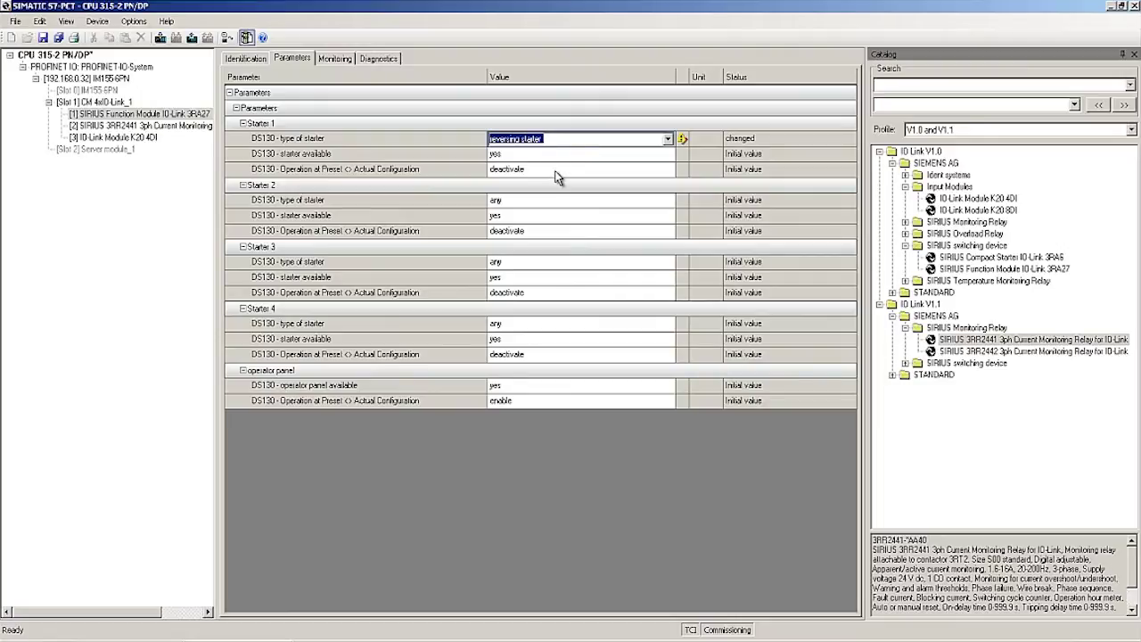
left_click(555, 169)
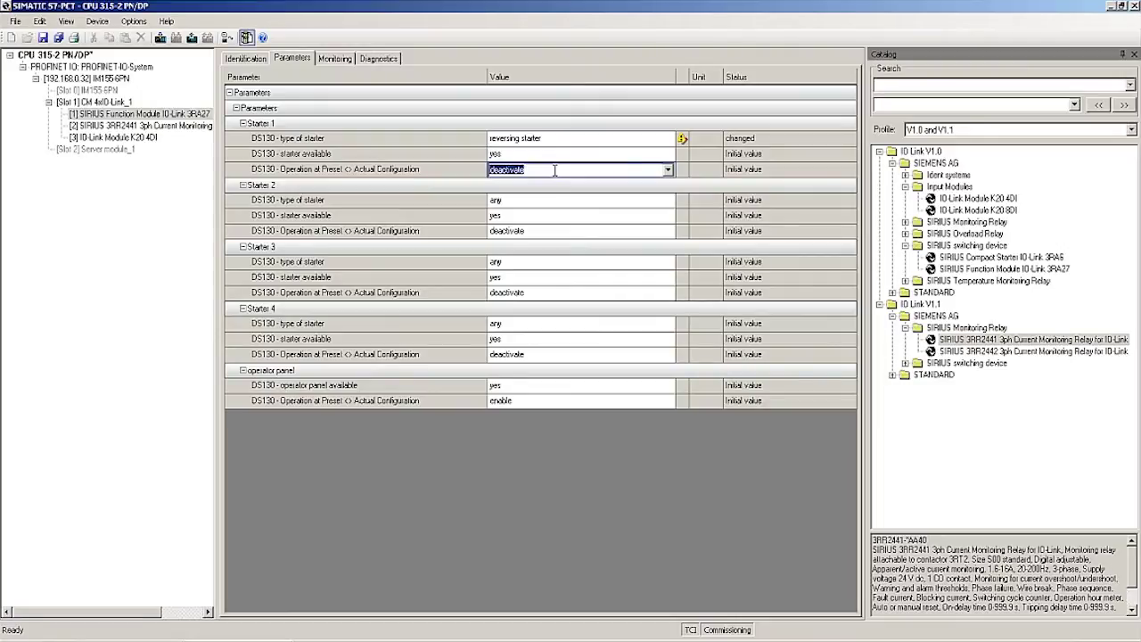
left_click(667, 170)
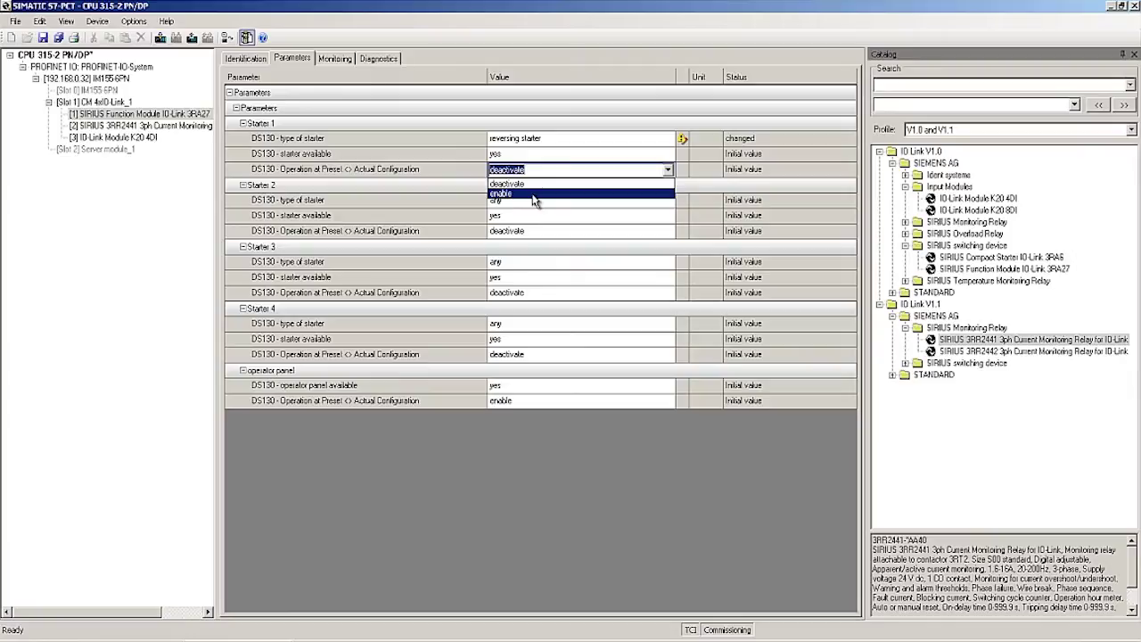
left_click(533, 194)
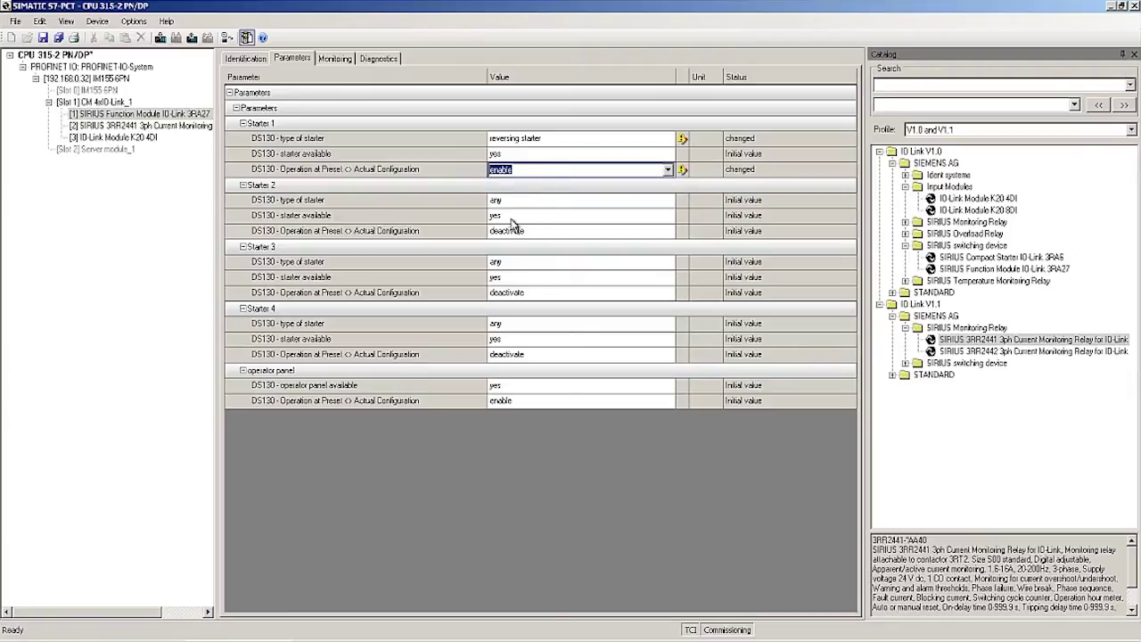
left_click(511, 216)
Set 'starter available' to 'no' for Starters 2, 3 and 4, and 'operator panel available' to 'no'.
left_click(667, 215)
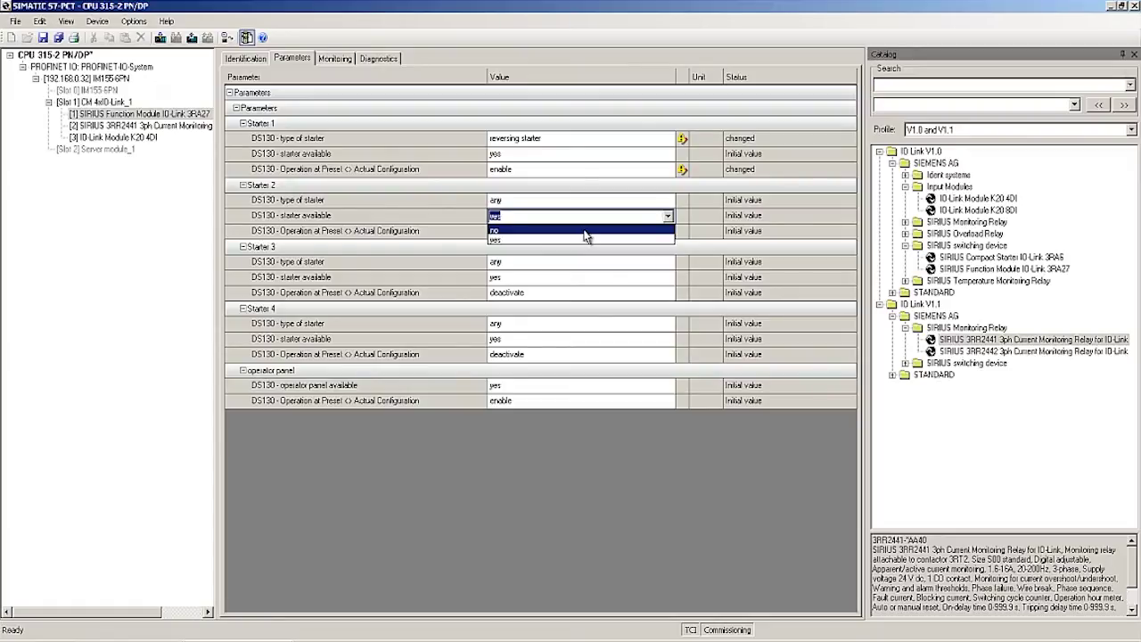
left_click(586, 231)
left_click(624, 277)
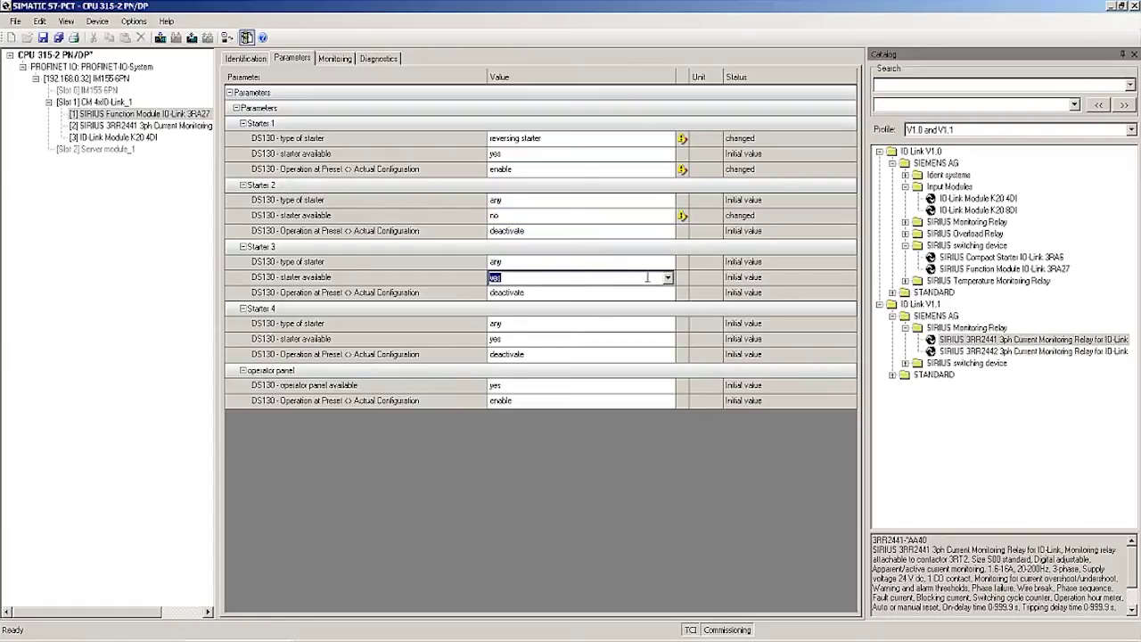
left_click(668, 277)
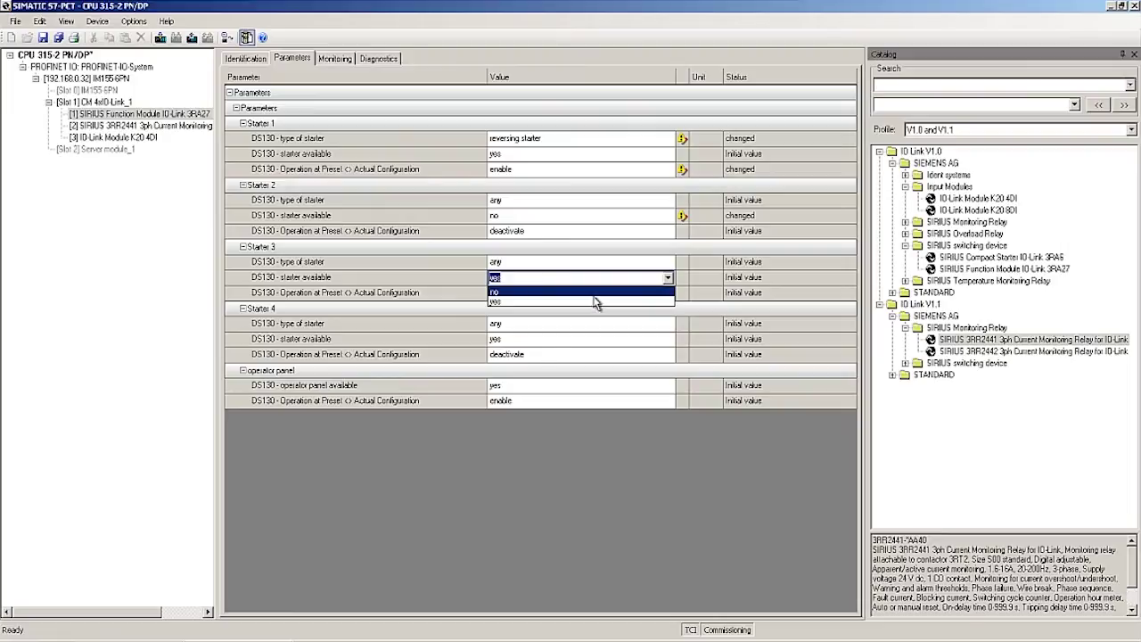
left_click(594, 294)
left_click(599, 339)
left_click(668, 340)
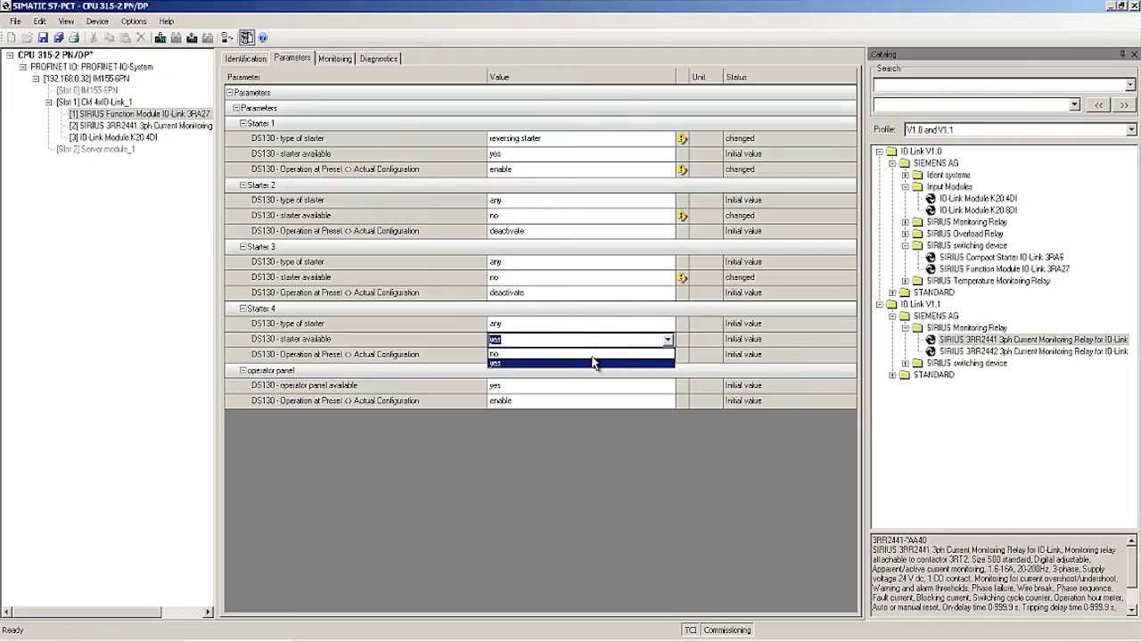
left_click(572, 354)
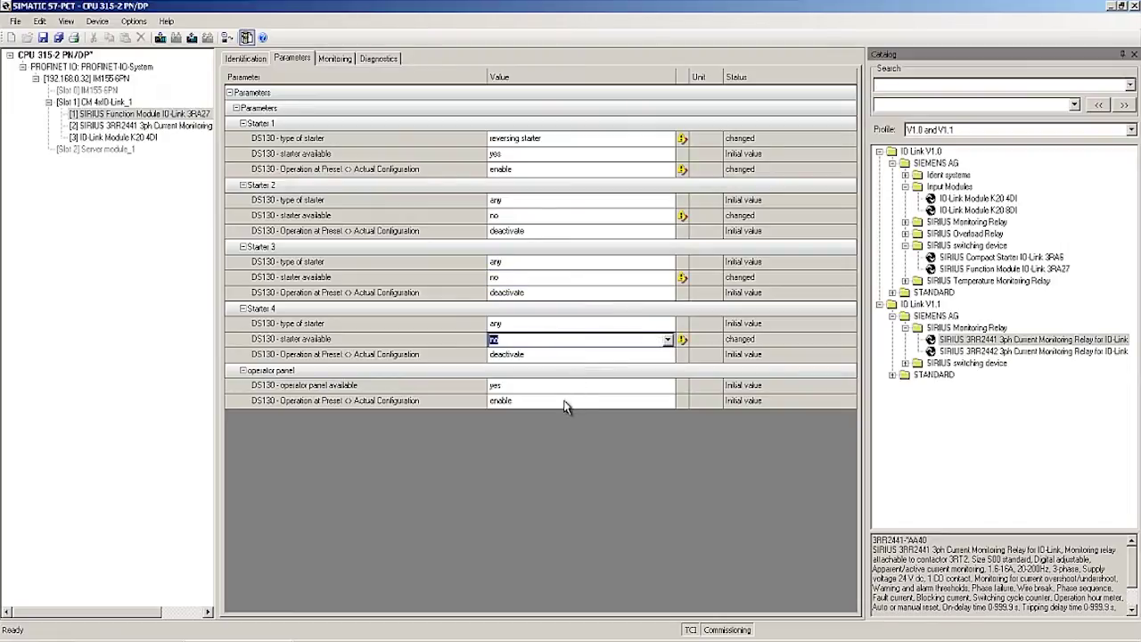
left_click(560, 385)
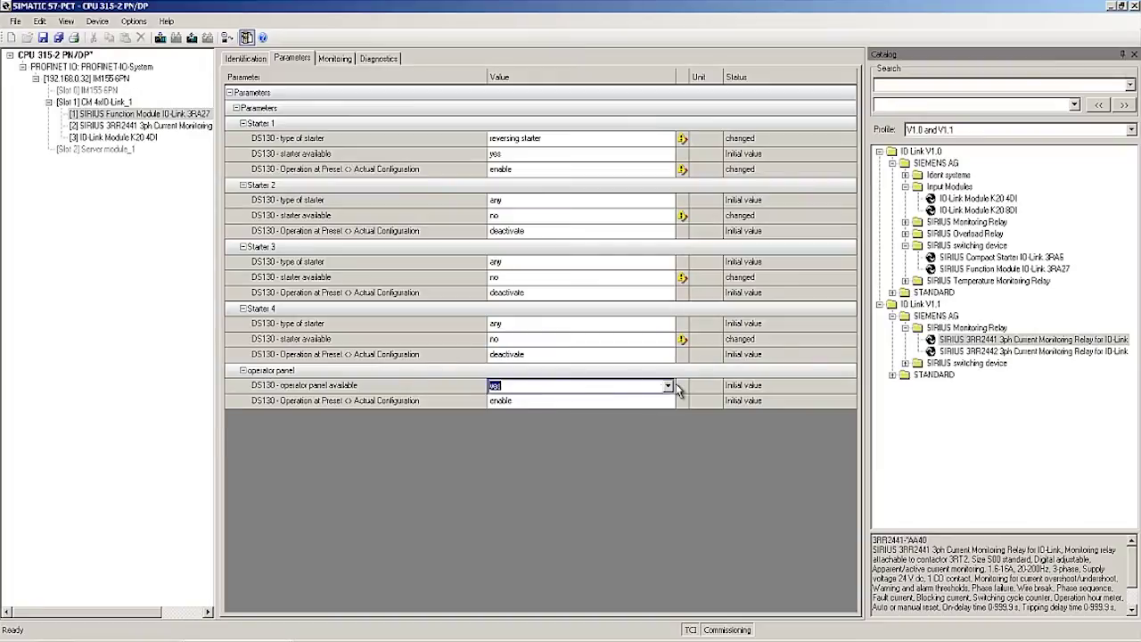
left_click(669, 387)
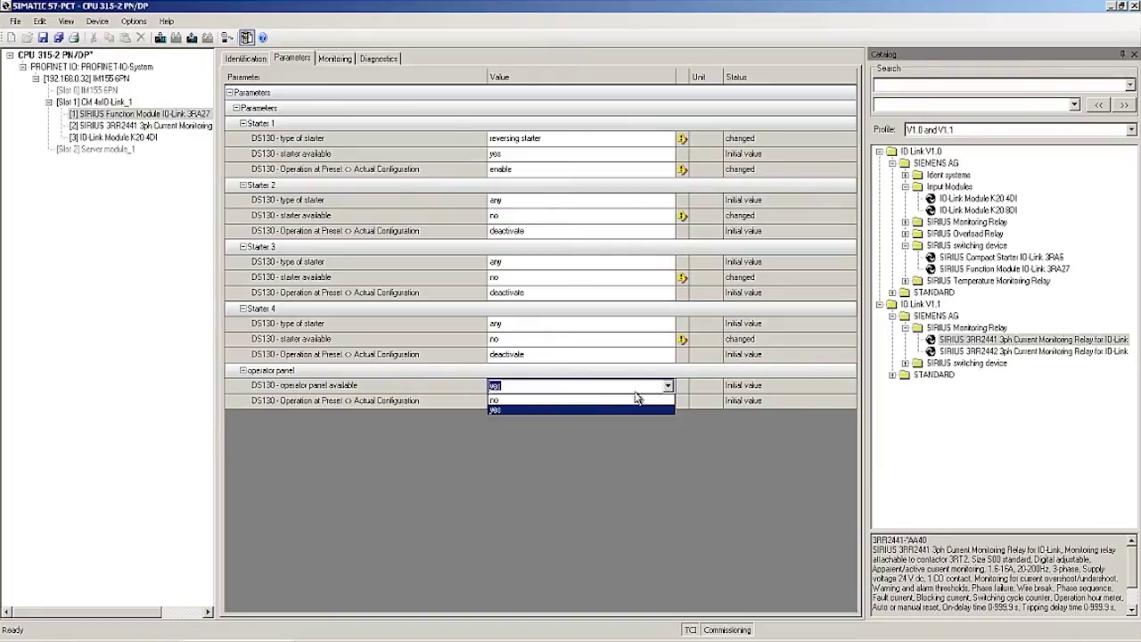
left_click(576, 400)
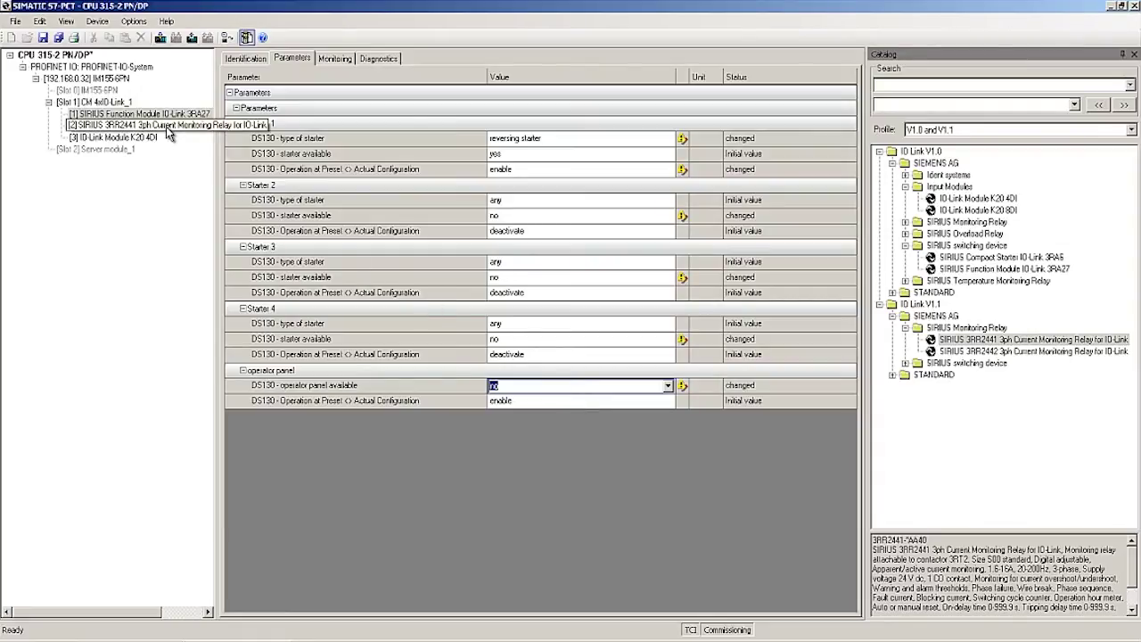
Select [2] SIRIUS 3RR2441 in the project tree and show its Parameters.
left_click(167, 129)
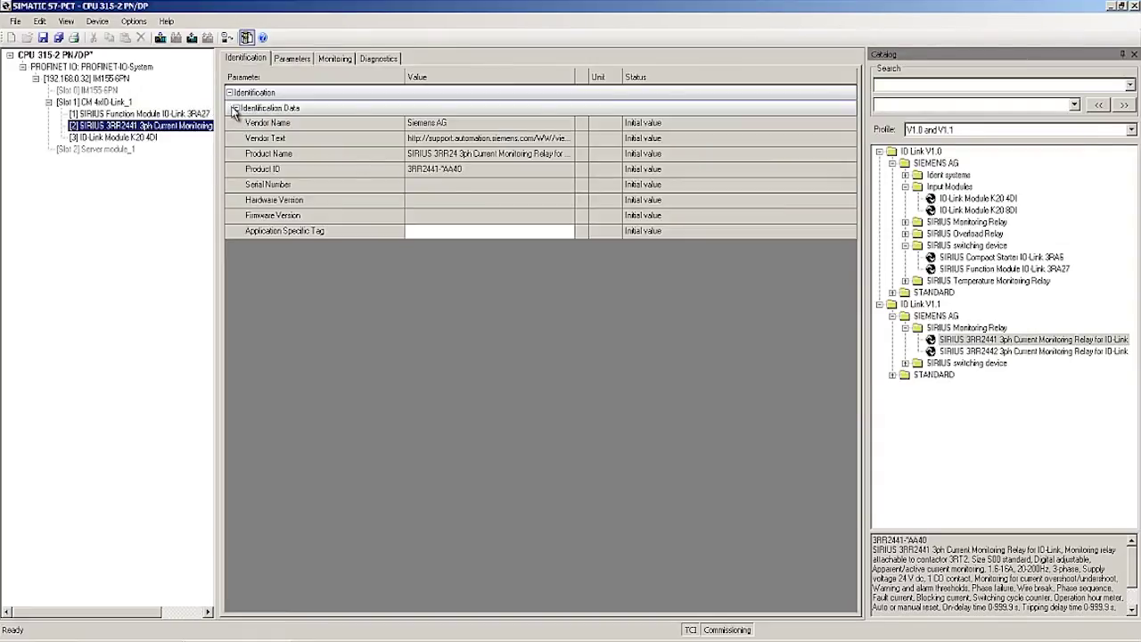
left_click(293, 59)
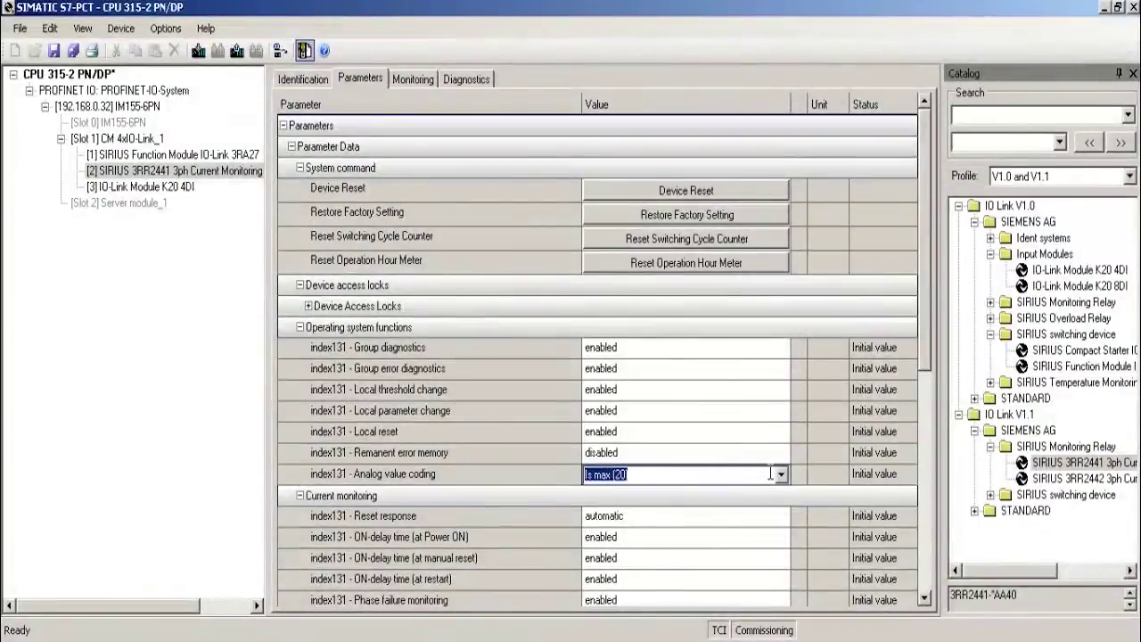
Set analog value coding to Is L1 (16) and the ON-delay time to 3.0 s.
left_click(781, 475)
scroll(767, 509, "up", 2)
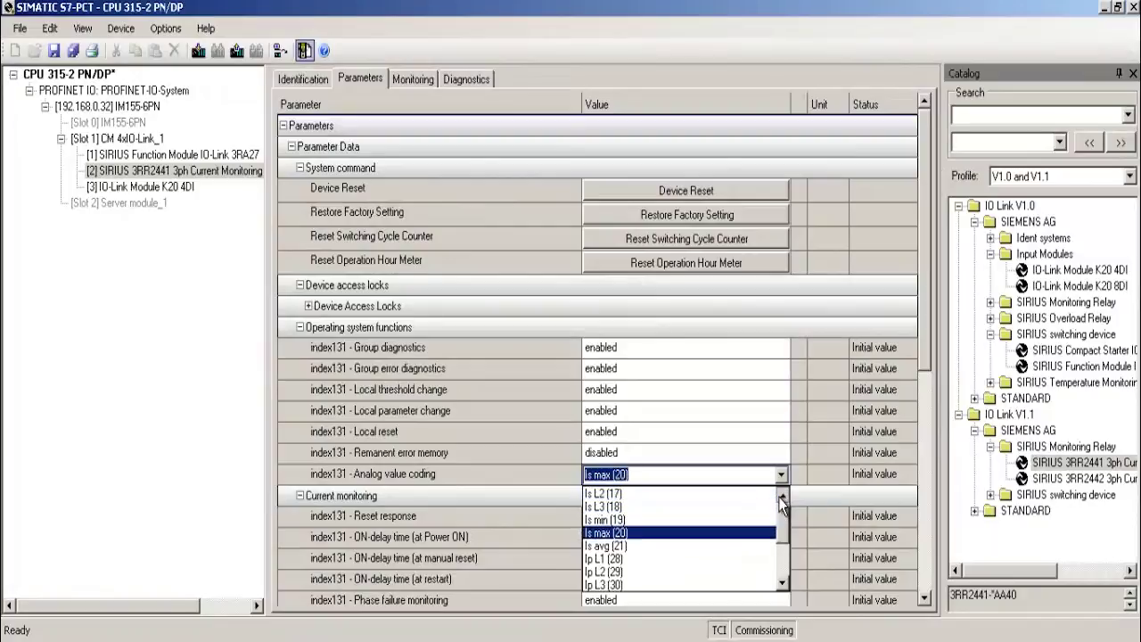
left_click(761, 497)
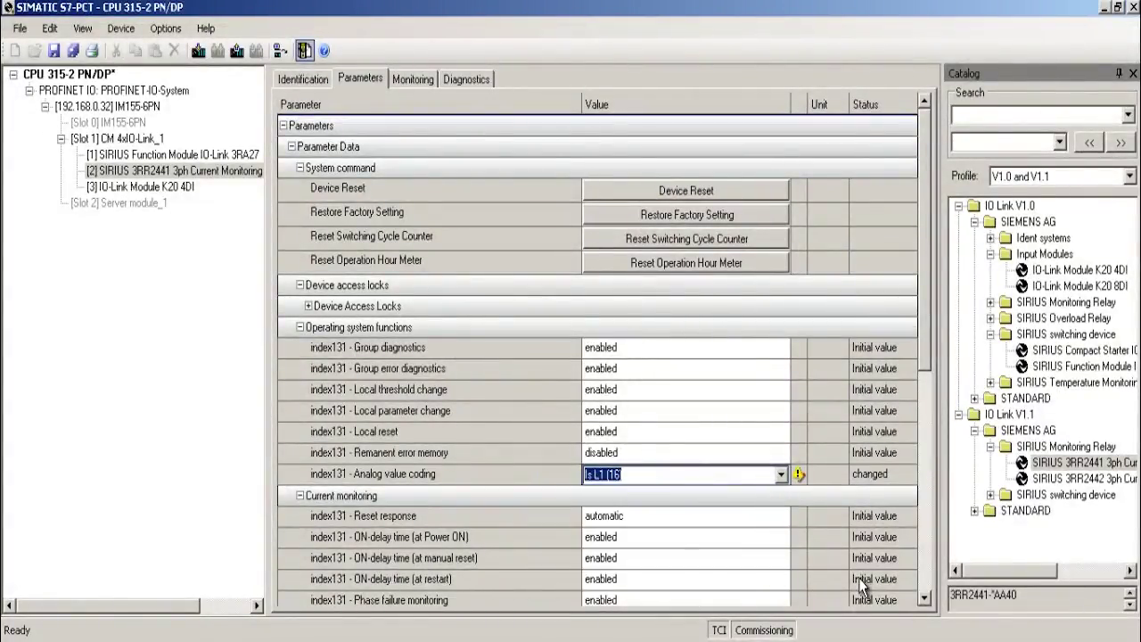
left_click(924, 599)
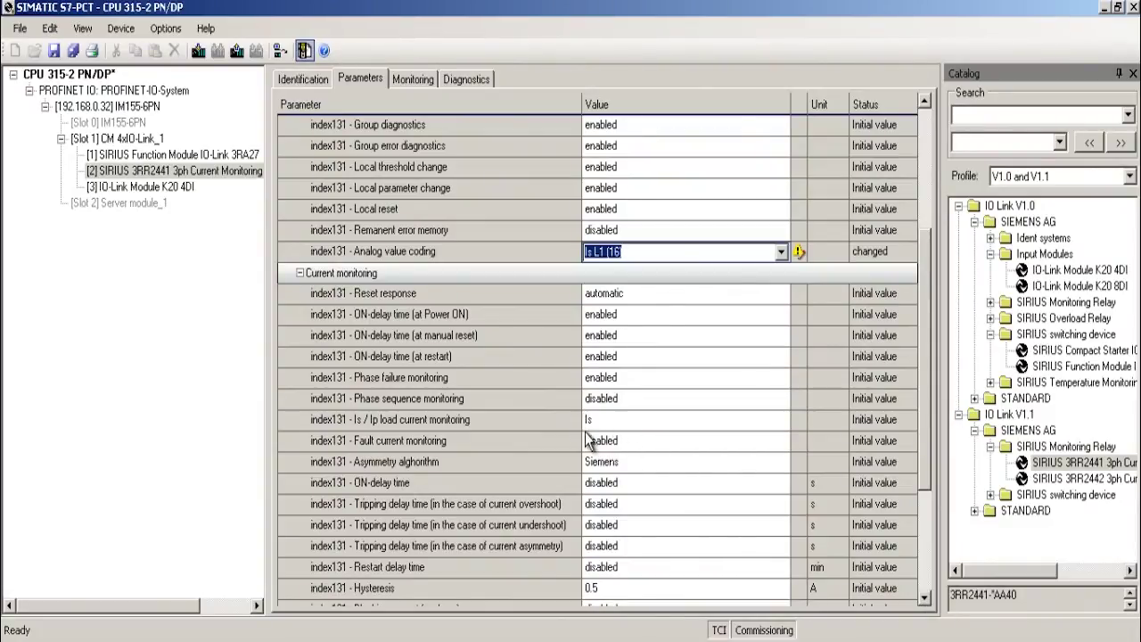
left_click(599, 482)
type("3")
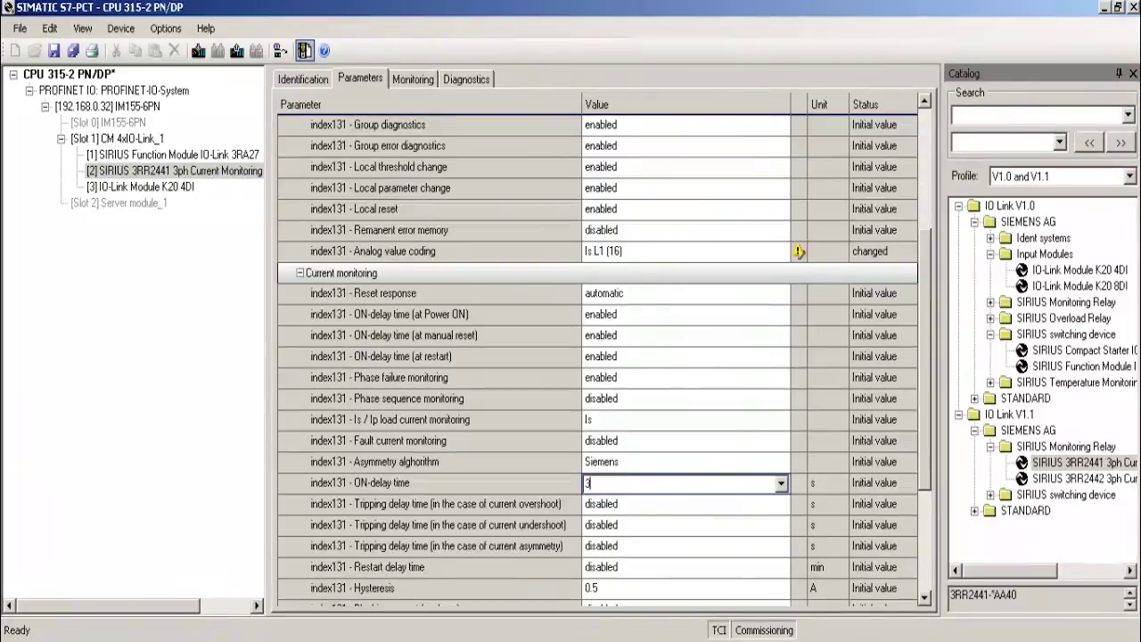
Set the overshoot, undershoot and asymmetry tripping delay times to 10.0 s each.
left_click(598, 504)
type("10")
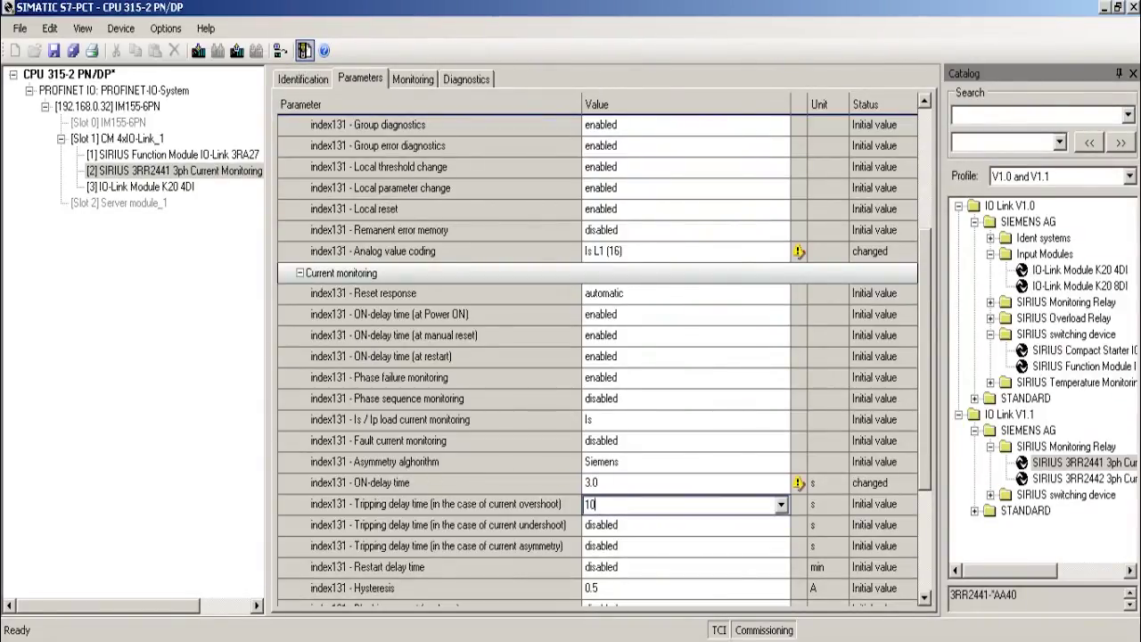
key("Return")
left_click(599, 525)
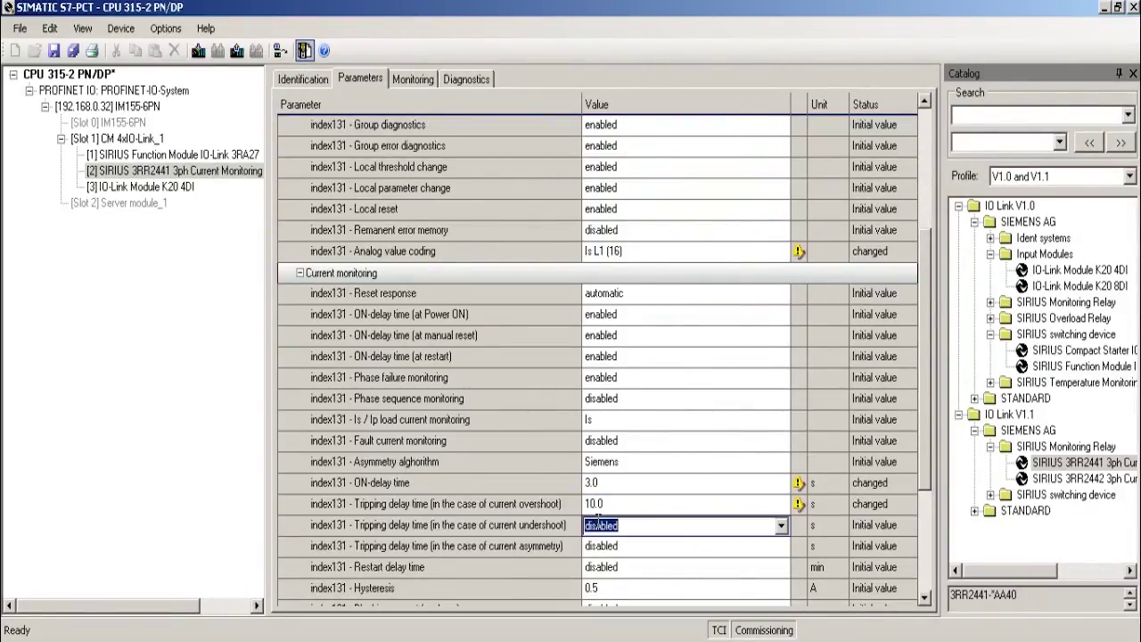
type("10")
key("Return")
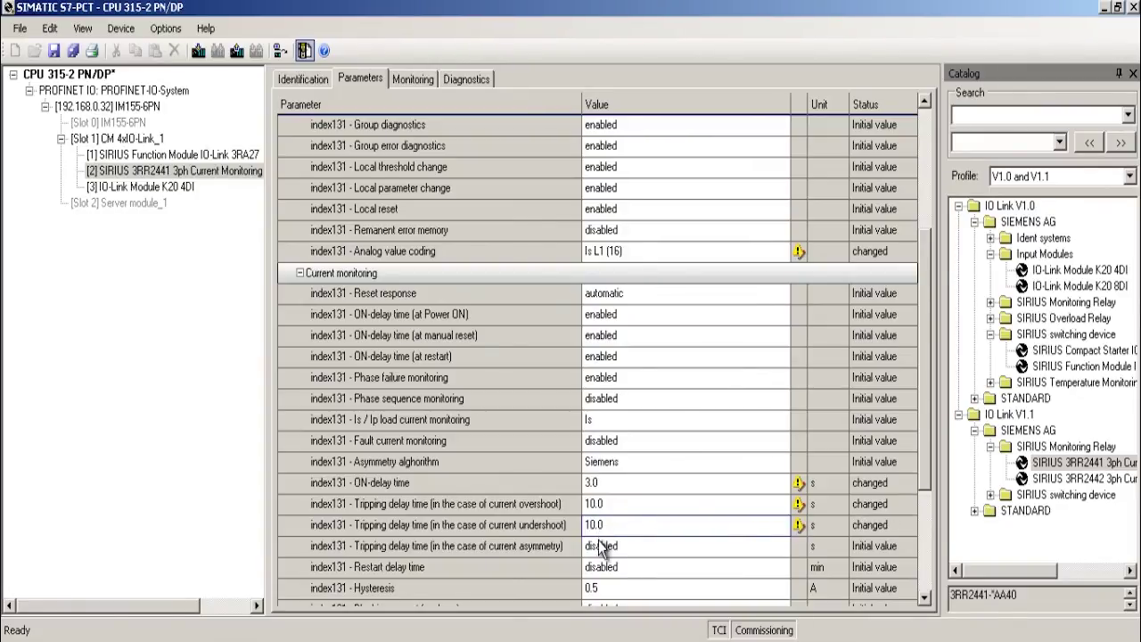
left_click(597, 546)
type("10")
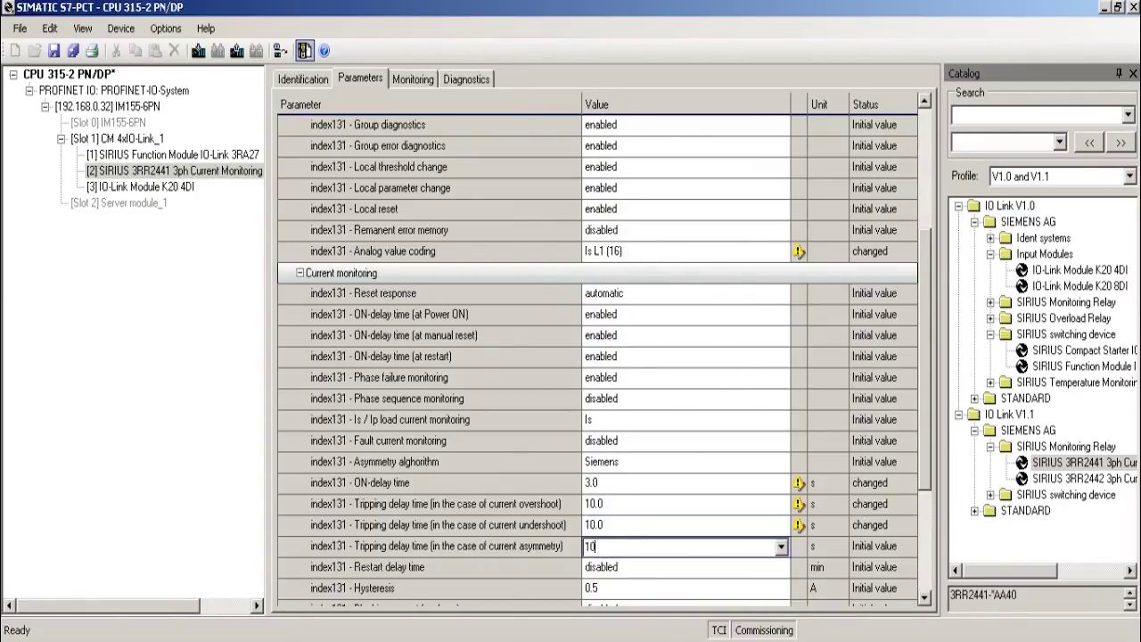
key("Return")
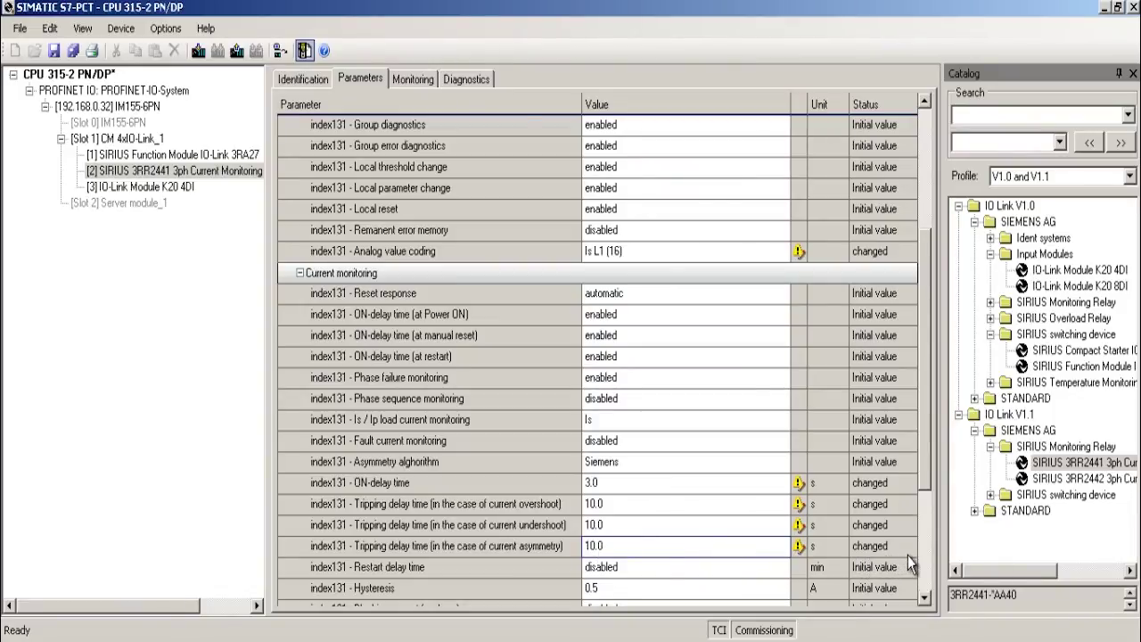
Set the hysteresis to 0.1 and the blocking current to 2.
left_click(924, 599)
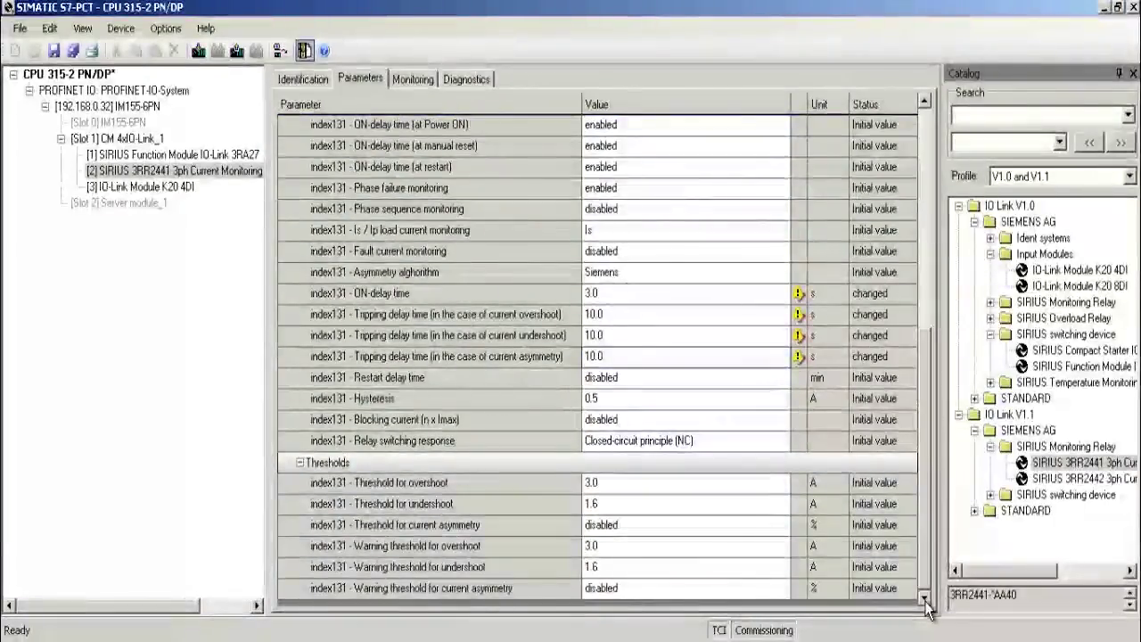
left_click(615, 401)
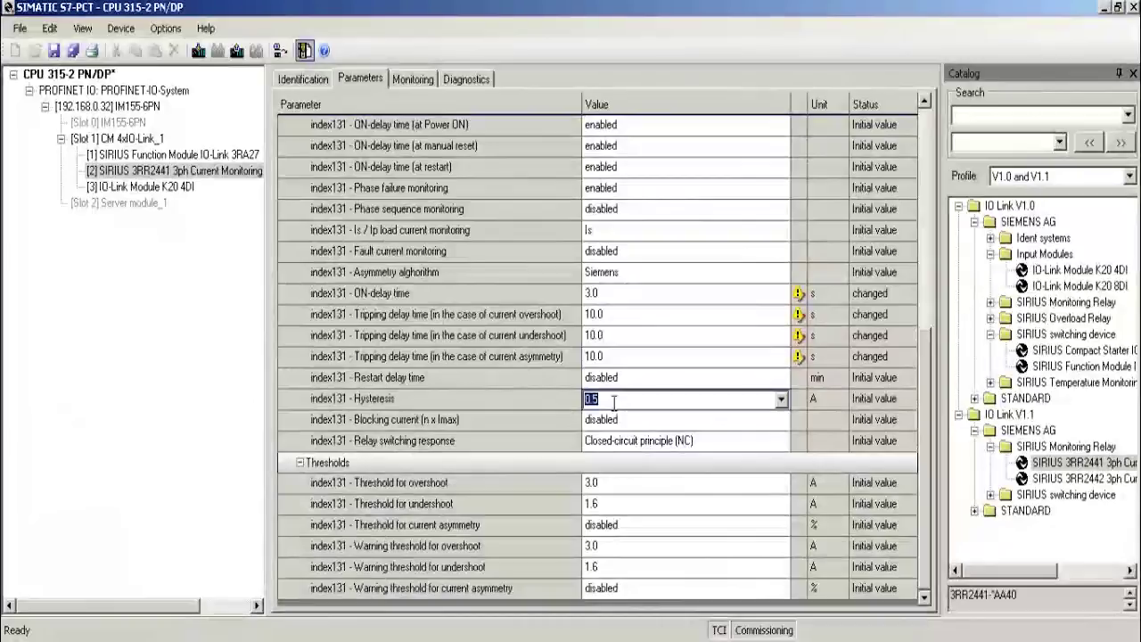
type("0")
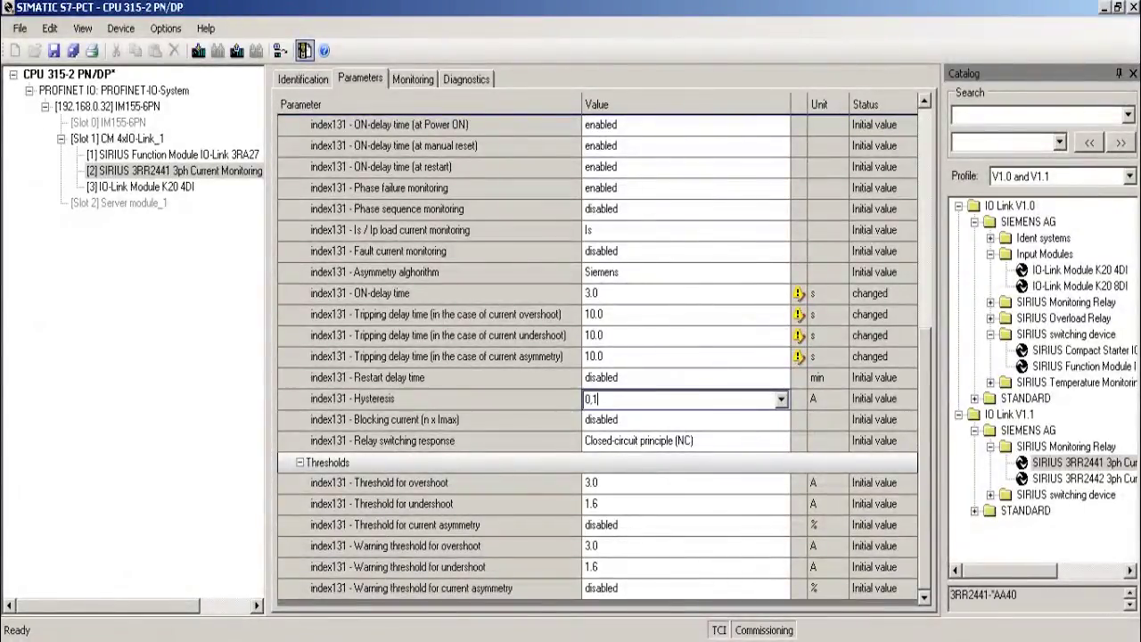
key("Return")
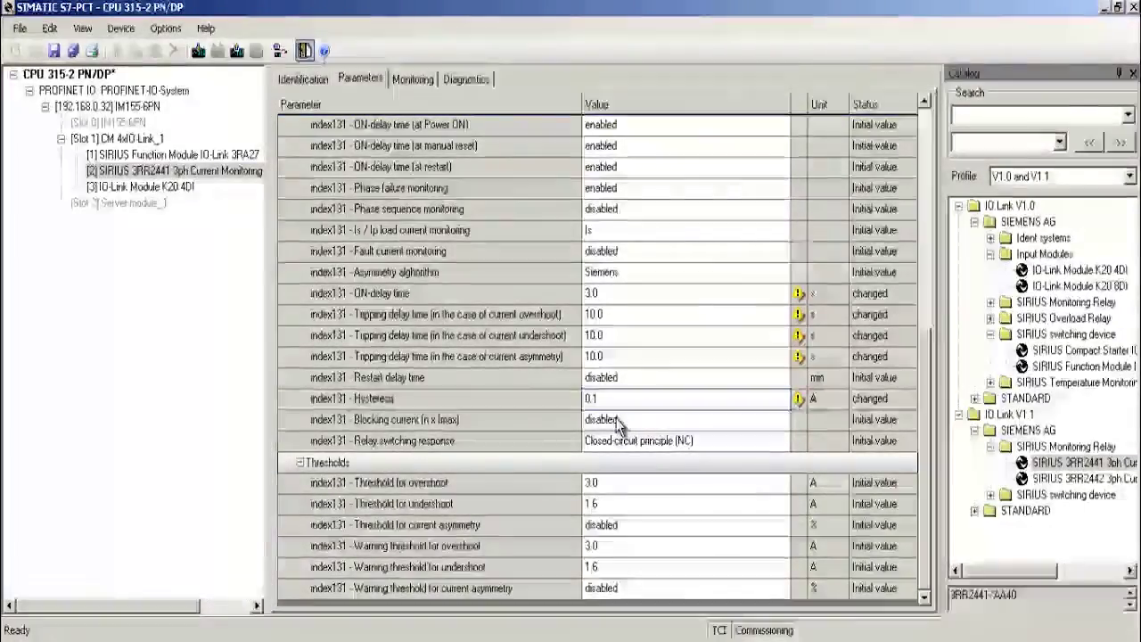
left_click(615, 419)
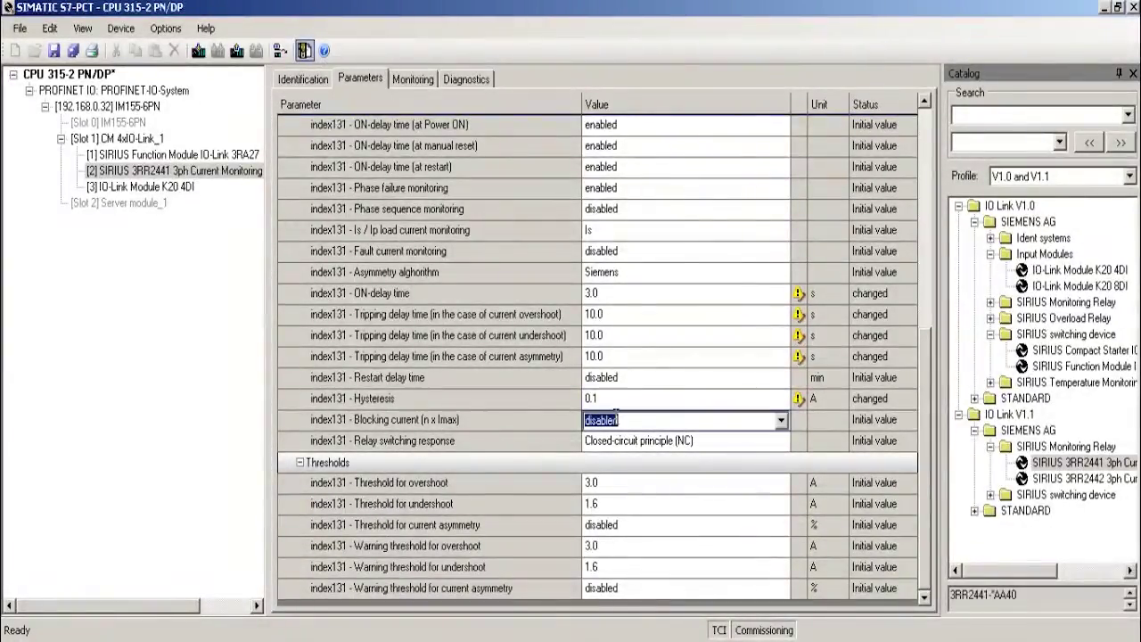
type("2")
key("Return")
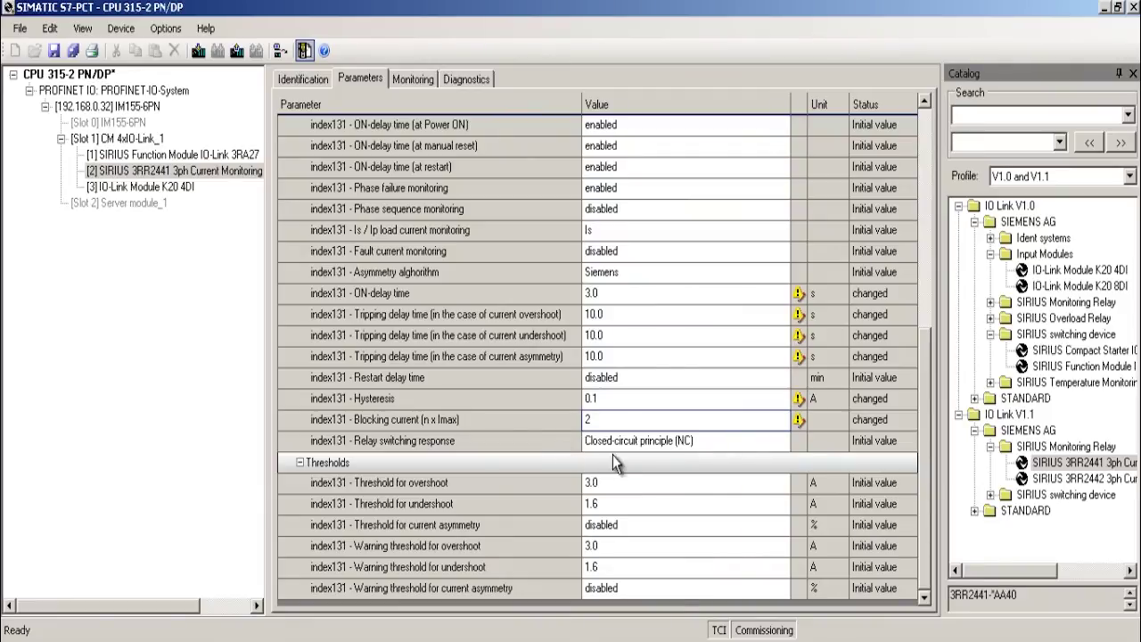
Set the overshoot threshold to 2.4 and the overshoot warning threshold to 1.7.
left_click(648, 491)
type("2")
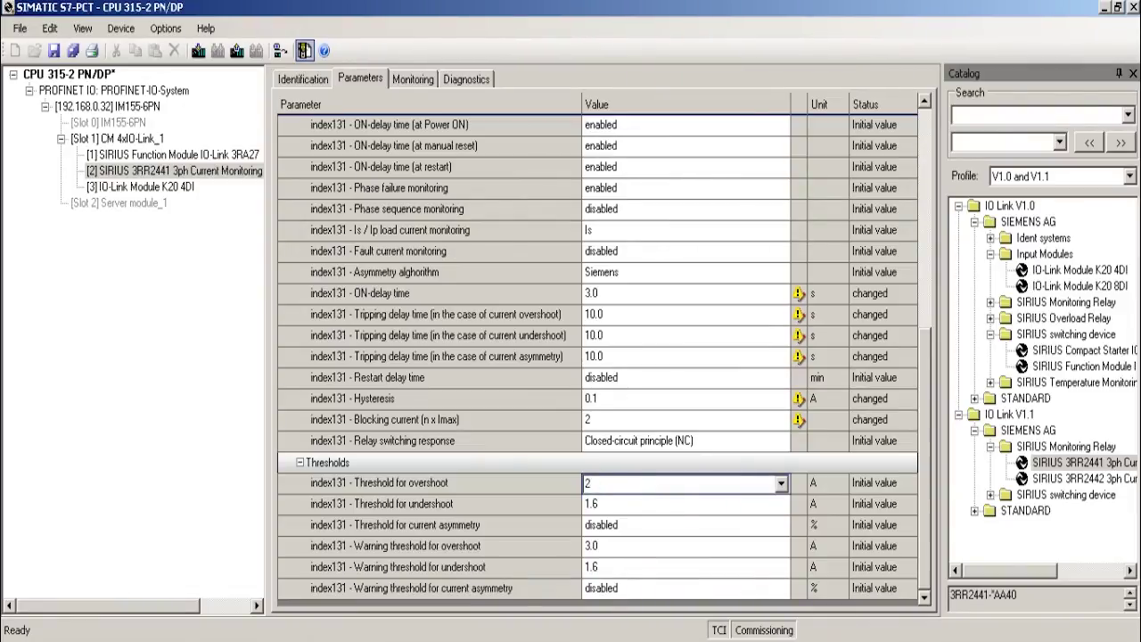
type(".4")
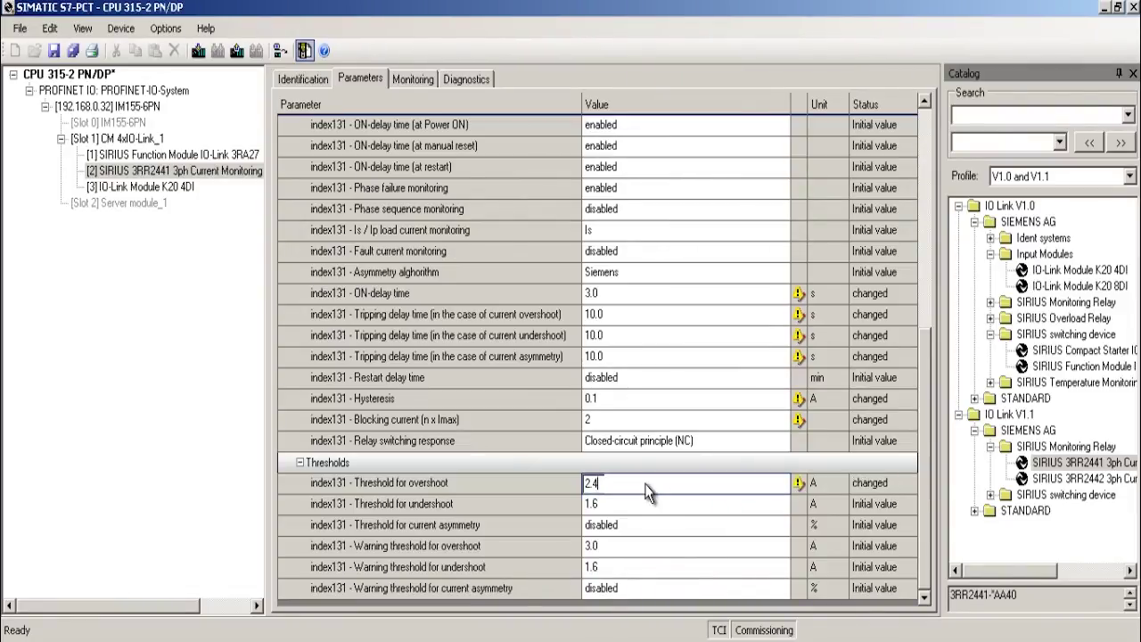
left_click(597, 545)
type("1.7")
key("Return")
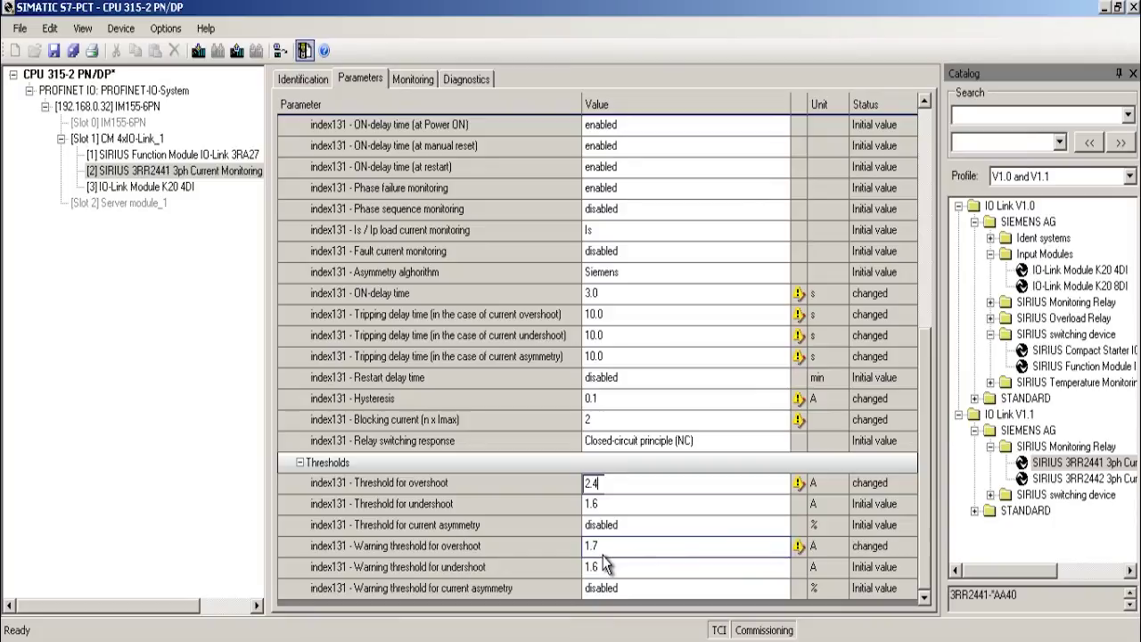
Set both the undershoot threshold and the undershoot warning threshold to disabled.
left_click(597, 504)
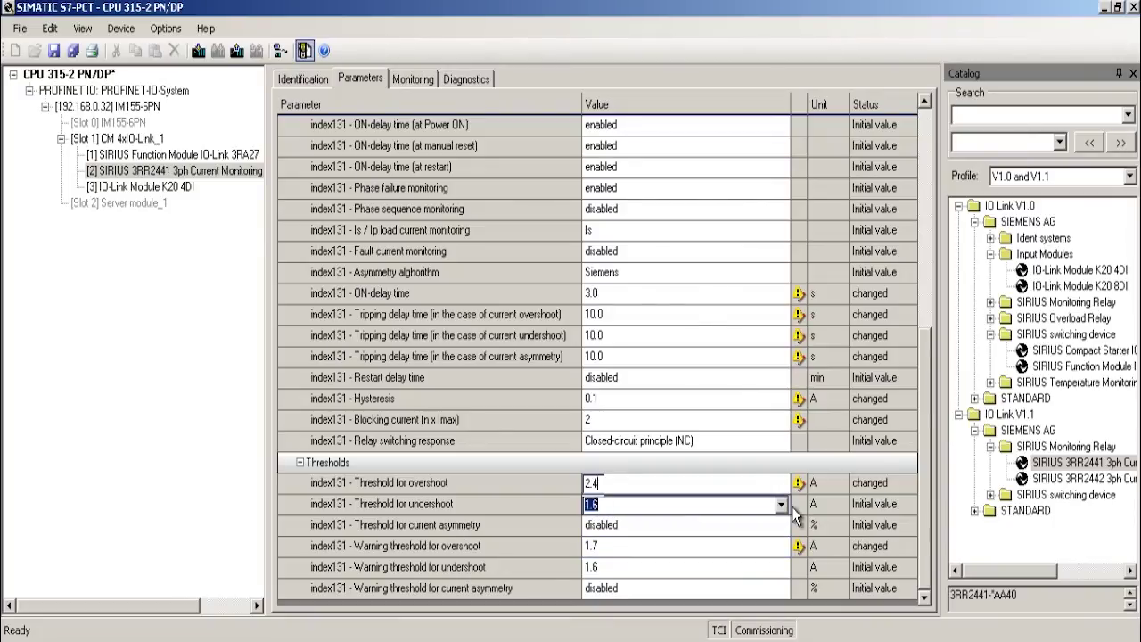
left_click(783, 506)
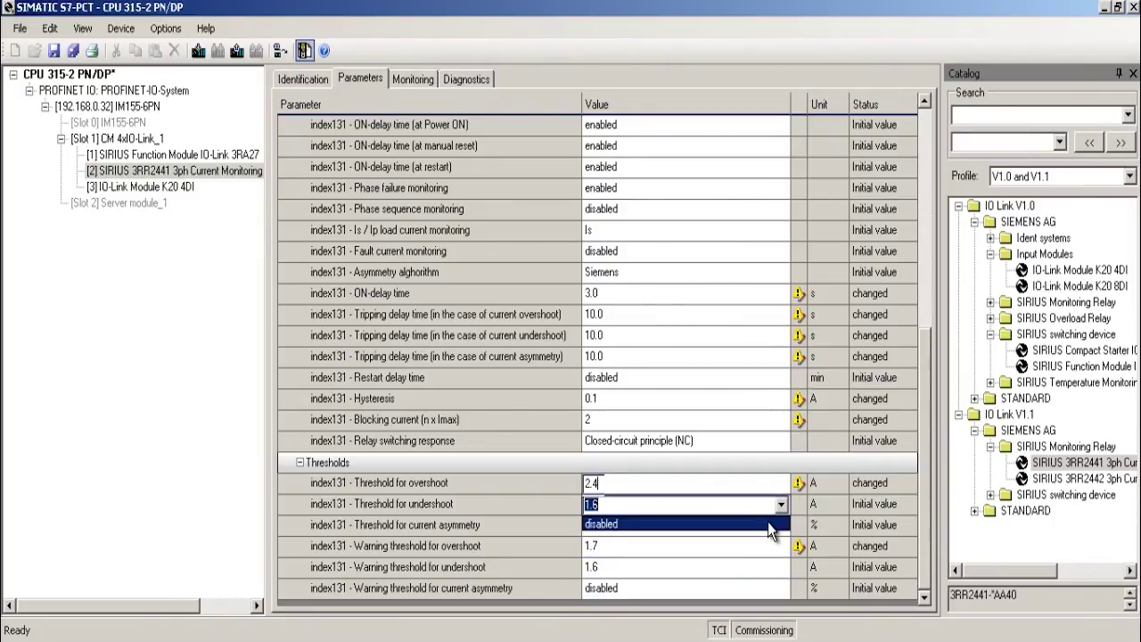
left_click(769, 526)
left_click(754, 571)
left_click(781, 569)
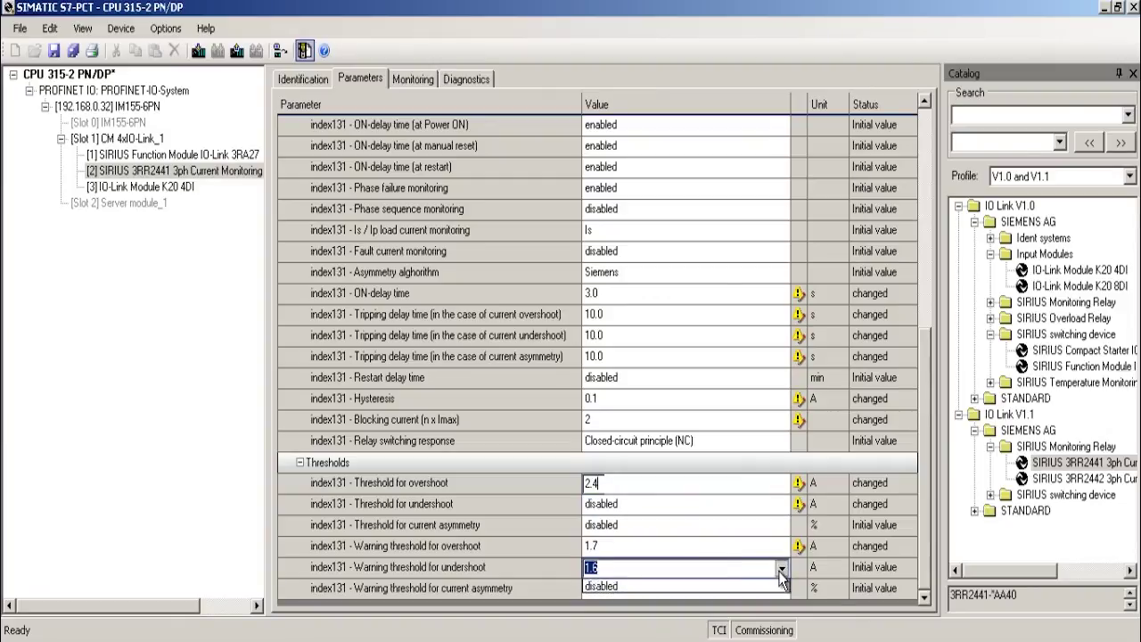
left_click(768, 583)
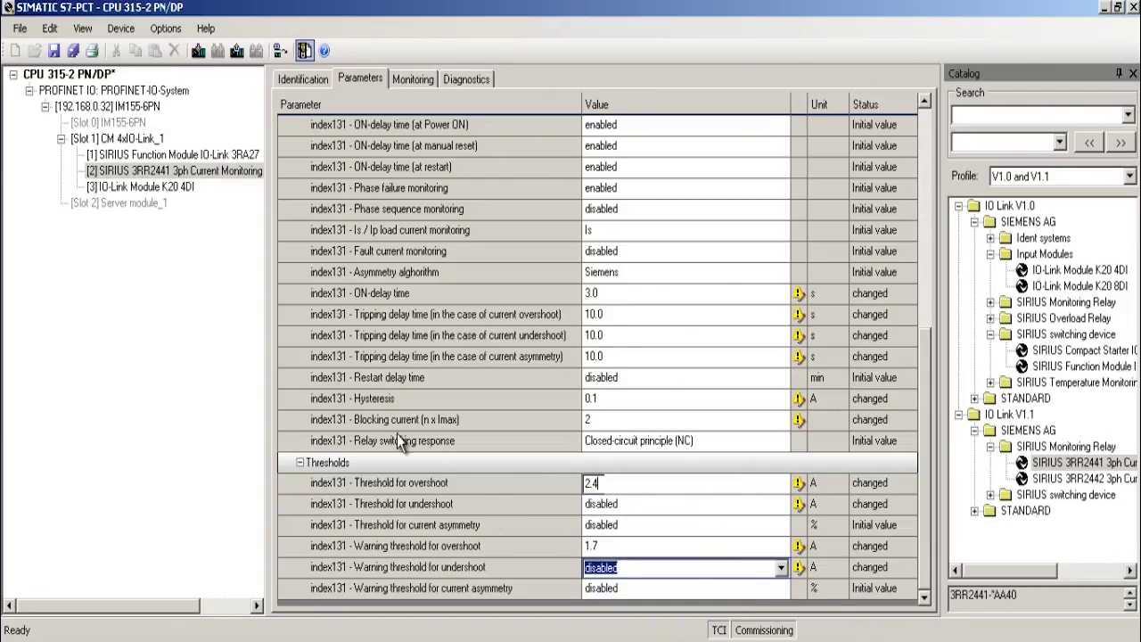
Select [3] IO-Link Module K20 4DI and set its input delay to 15 ms.
left_click(143, 188)
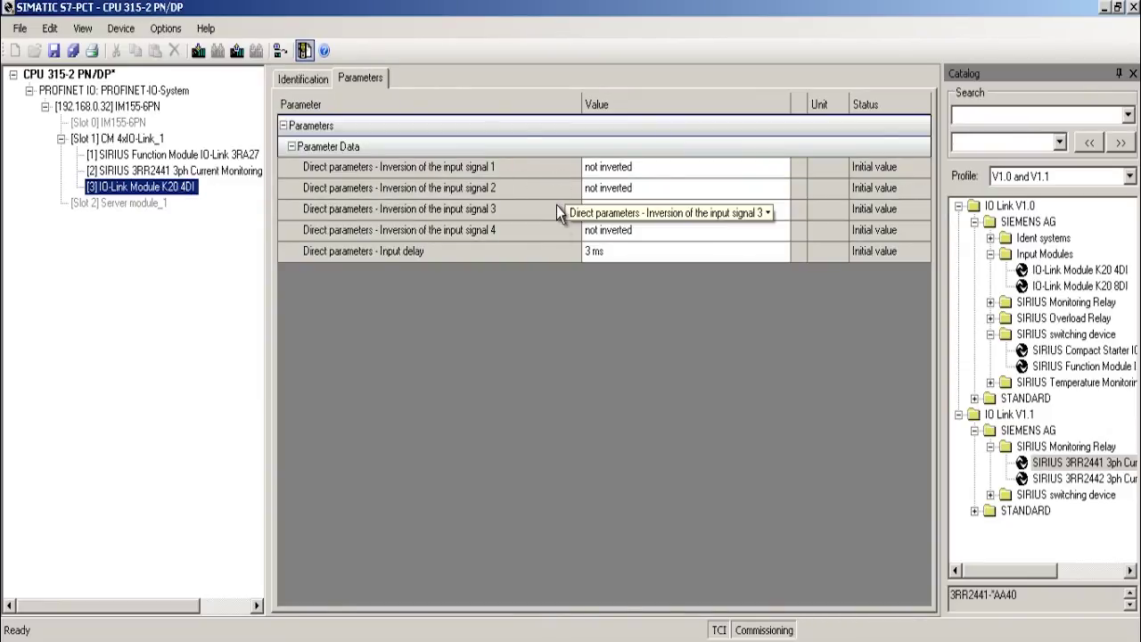
left_click(606, 257)
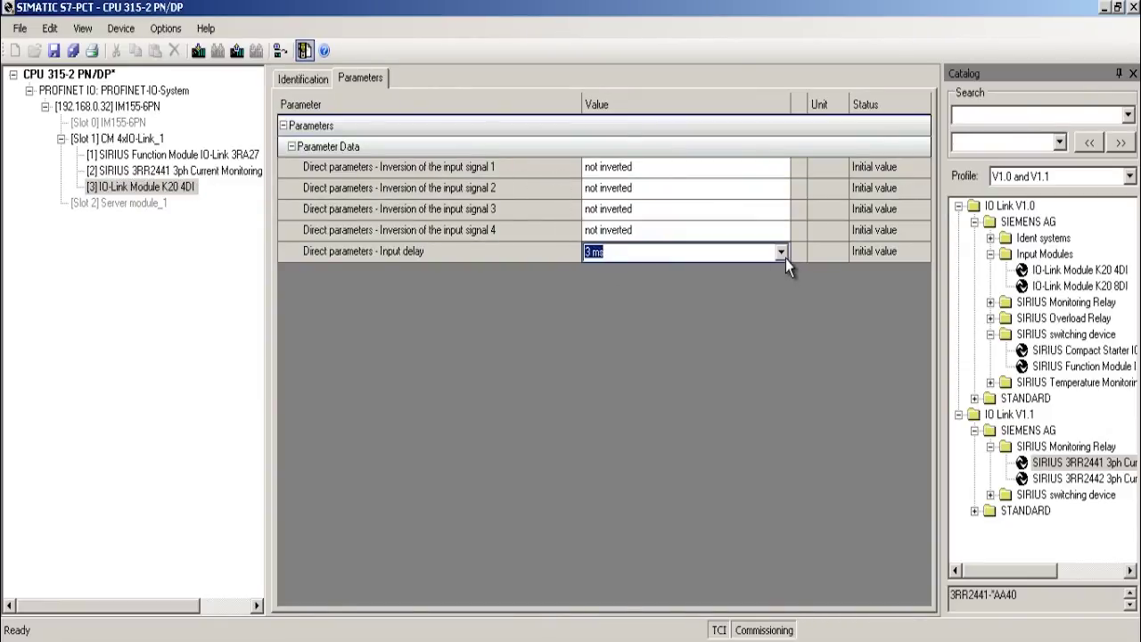
left_click(783, 254)
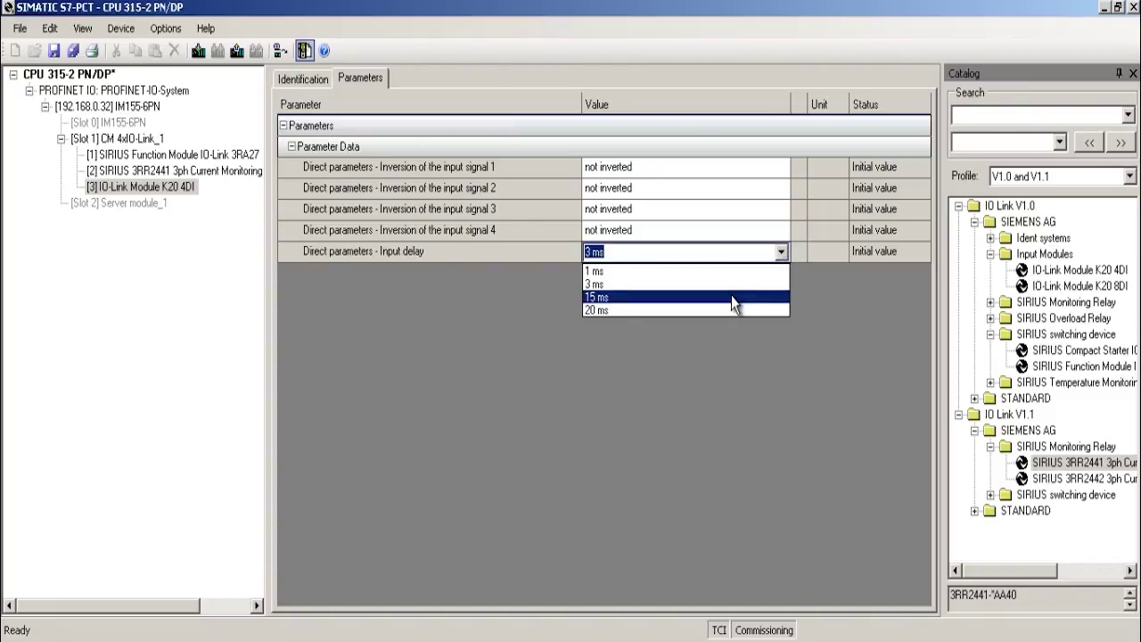
left_click(733, 303)
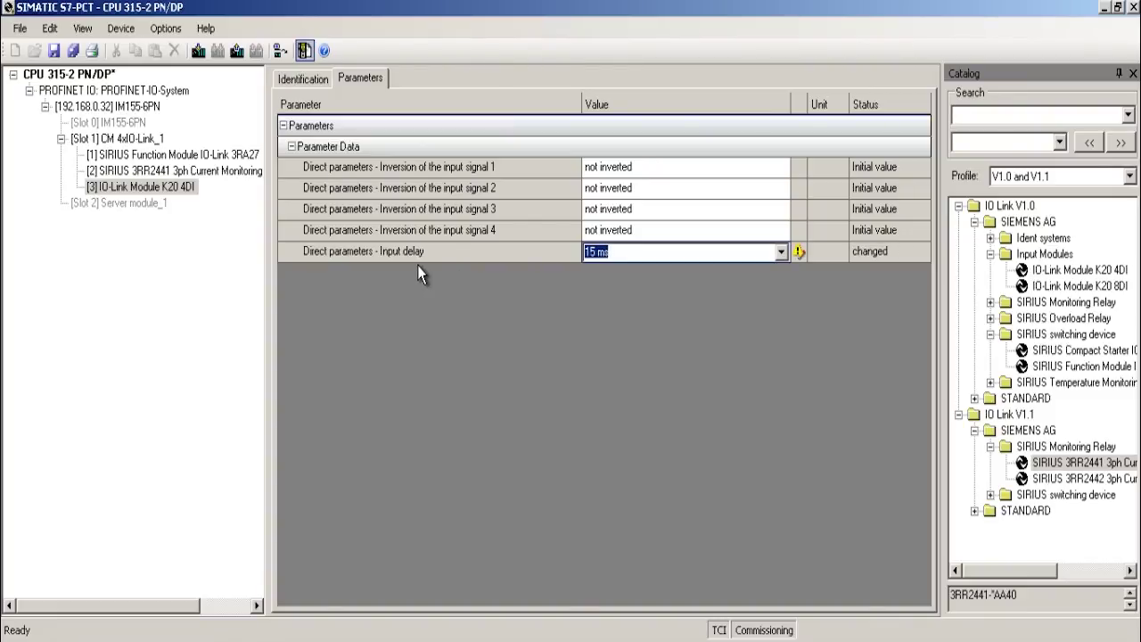
Select [Slot 1] CM 4xIO-Link_1 and run Device > Load with Devices.
left_click(126, 140)
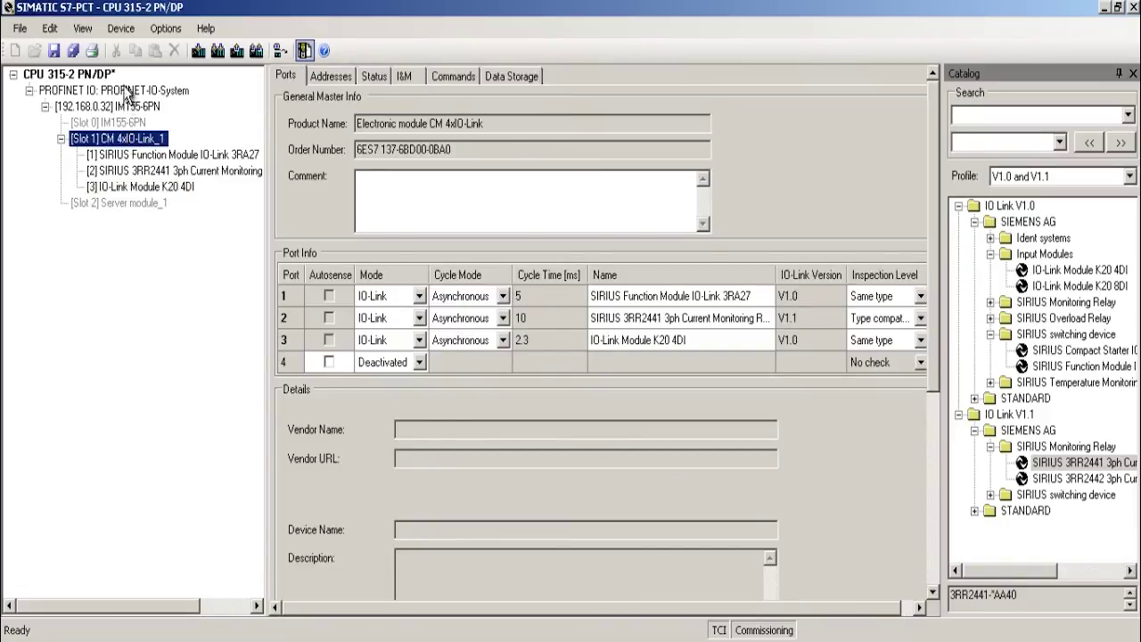
left_click(120, 29)
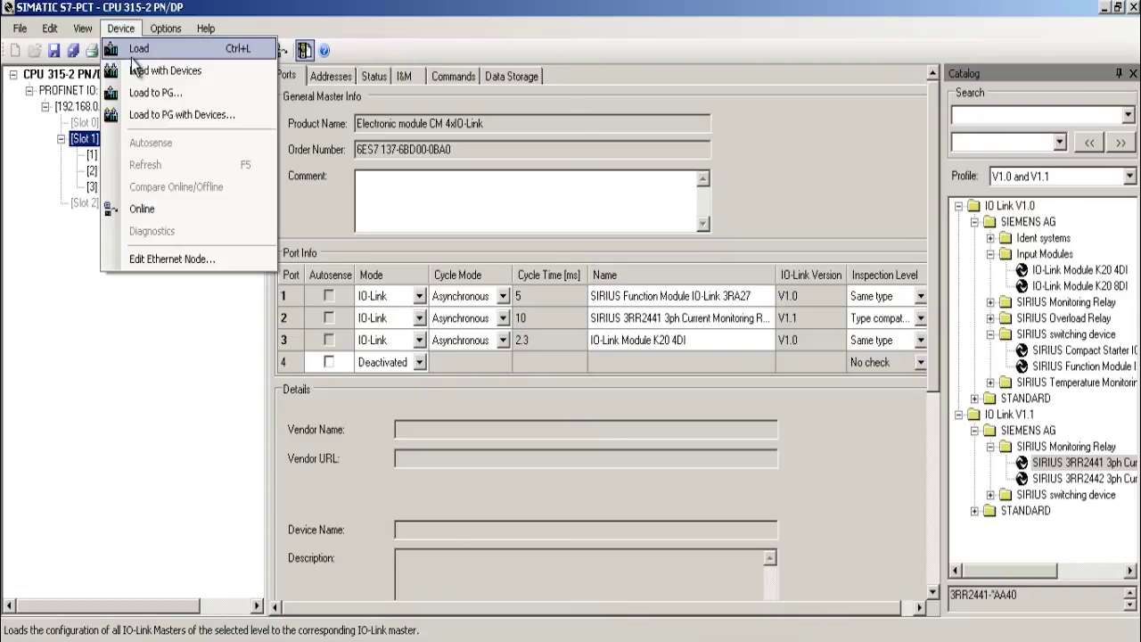
left_click(138, 76)
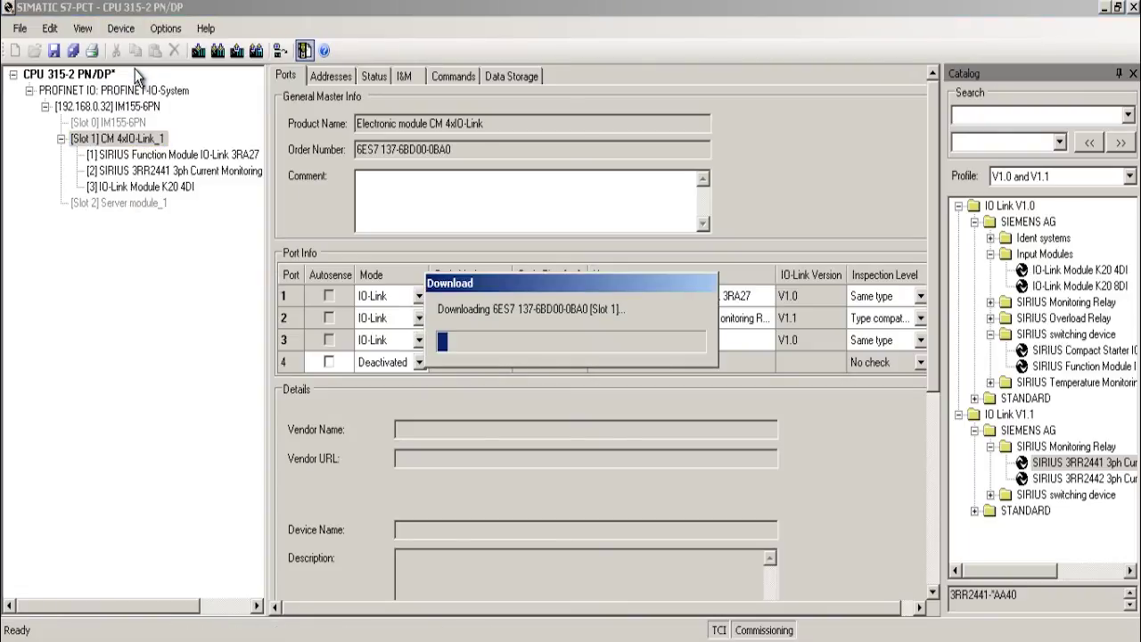